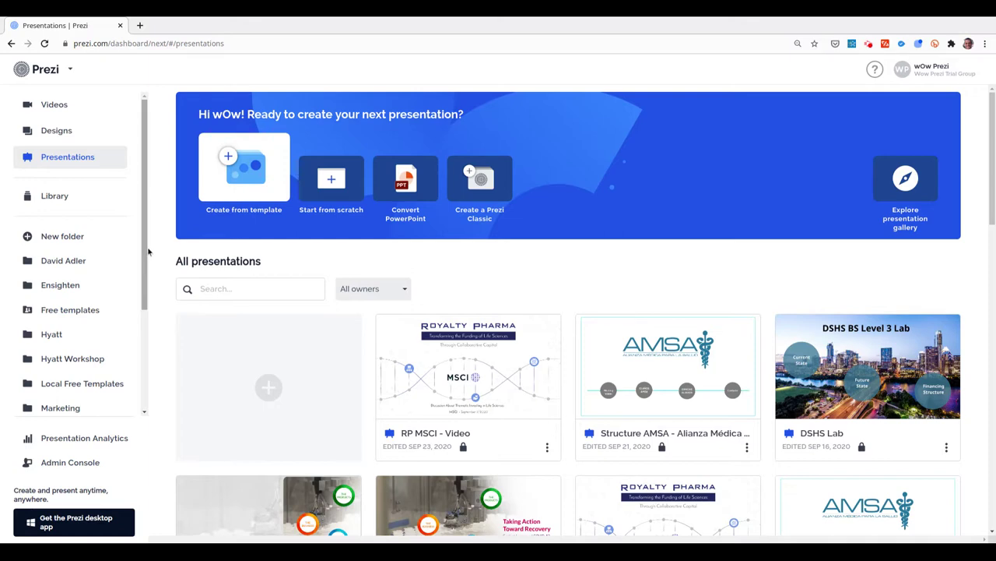
Step: Open Presentation Analytics and scroll the shared-links table of view times, views and viewers
left_click_drag(147, 252, 148, 265)
scroll(147, 247, "down", 4)
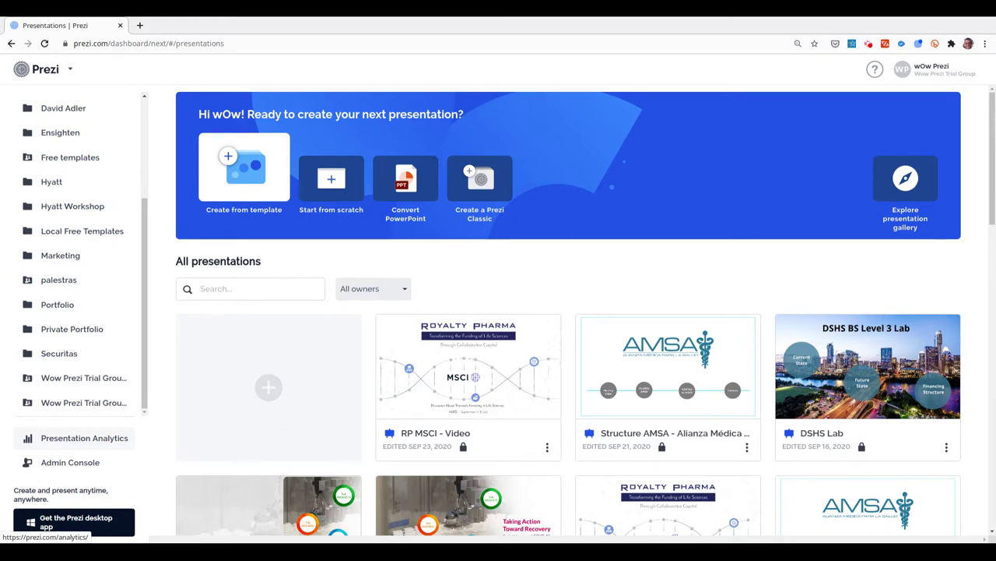
left_click(63, 444)
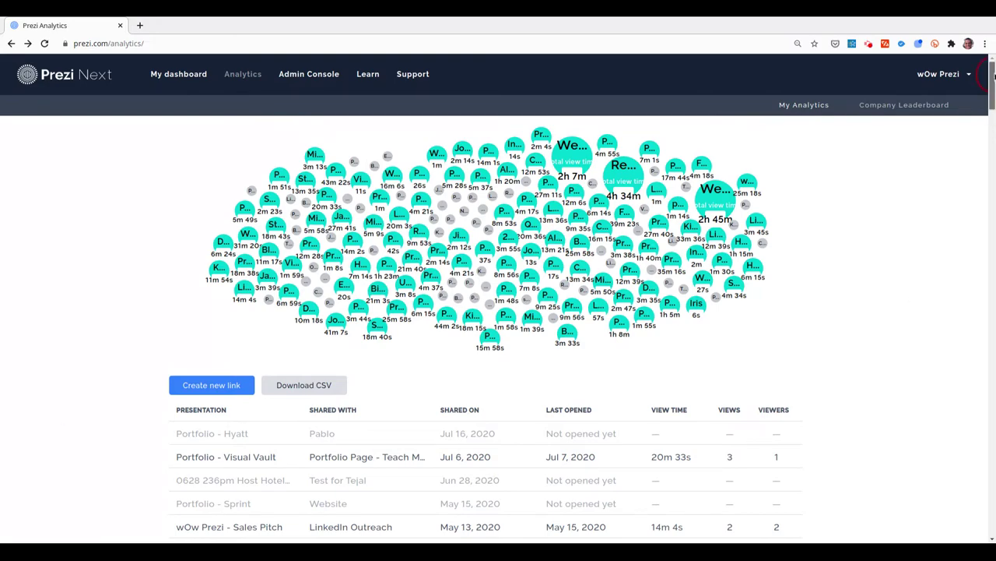
left_click_drag(990, 76, 957, 104)
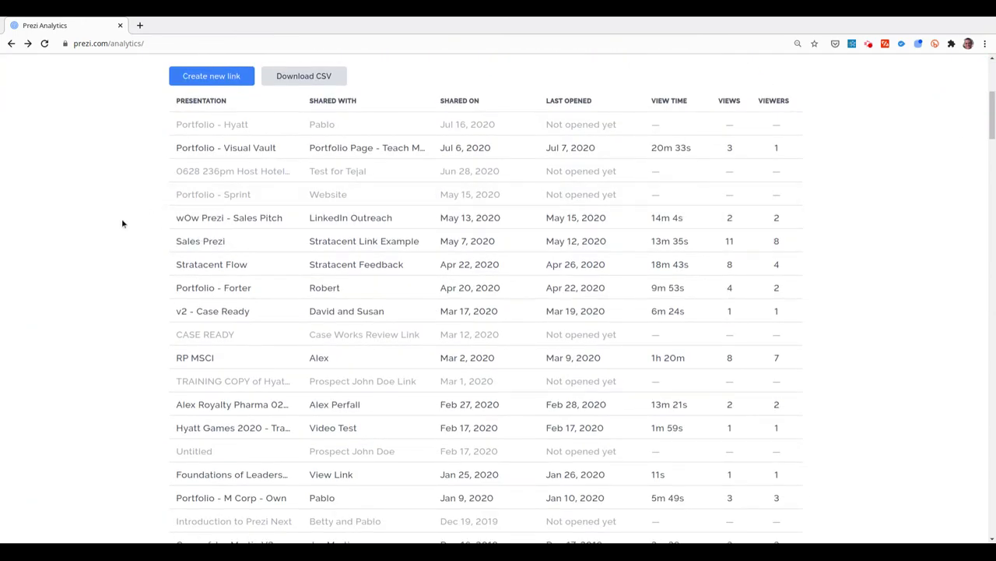
left_click_drag(991, 104, 991, 70)
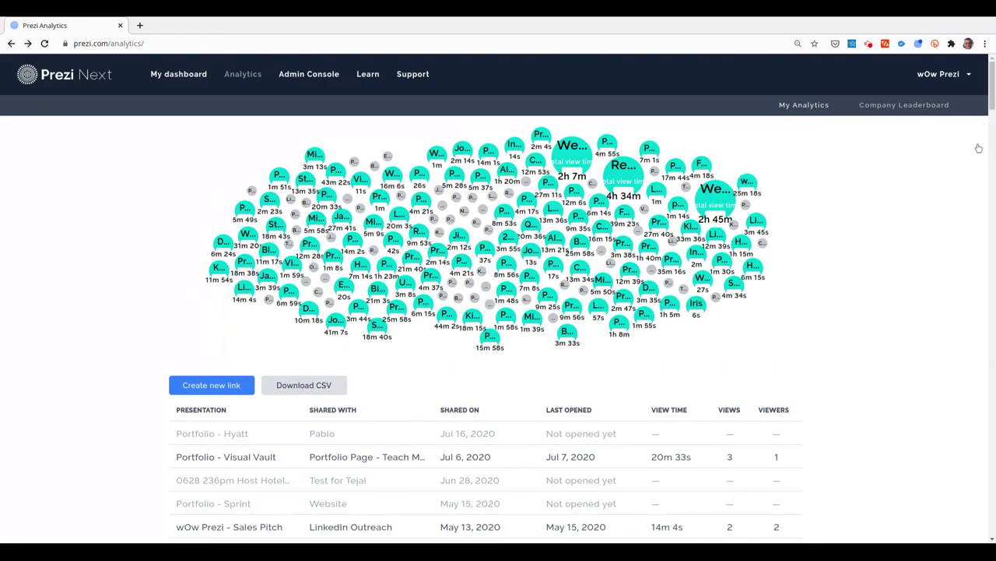
left_click_drag(994, 66, 994, 472)
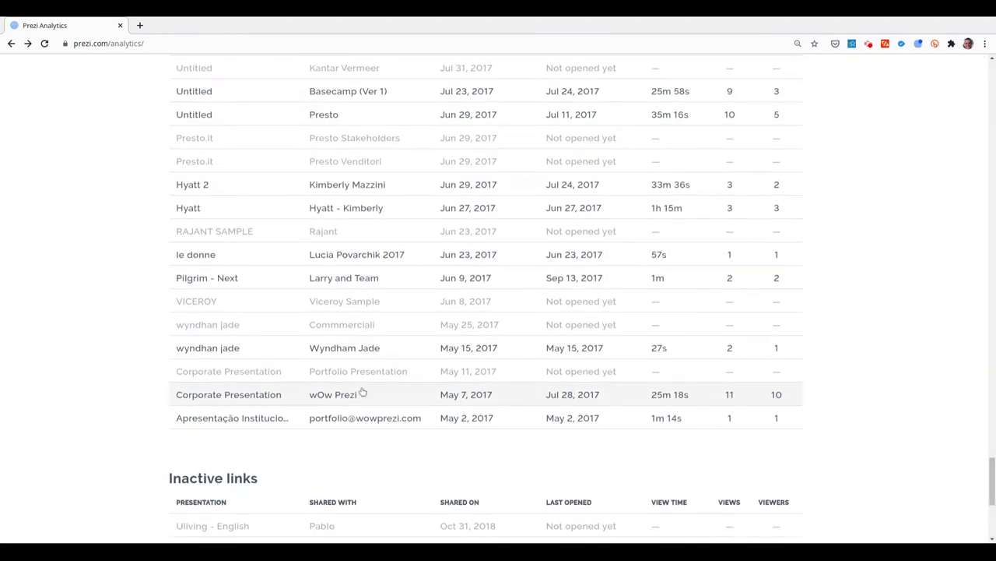
Step: Open the Corporate Presentation link shared with wOw Prezi and select its share URL
left_click(262, 398)
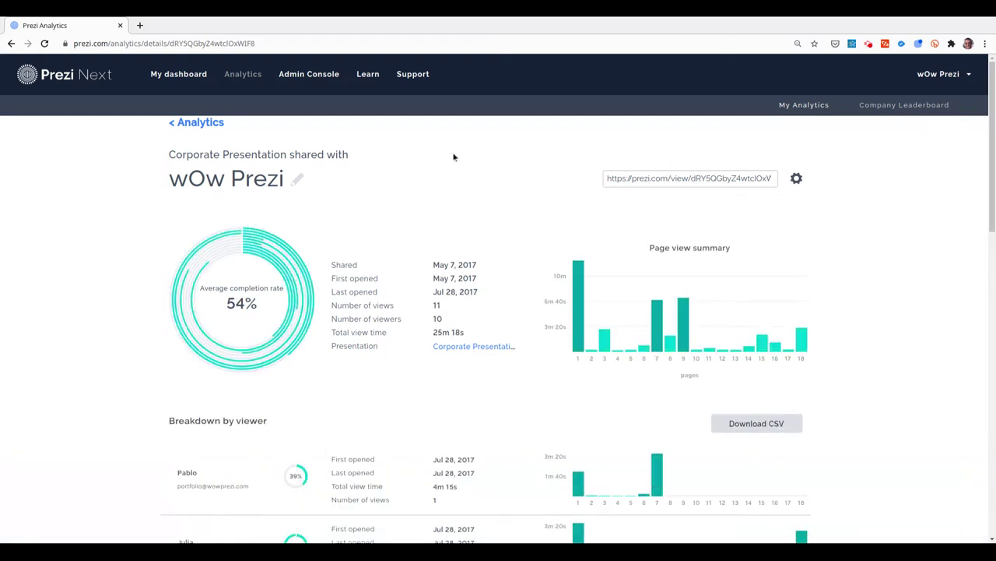
left_click(710, 179)
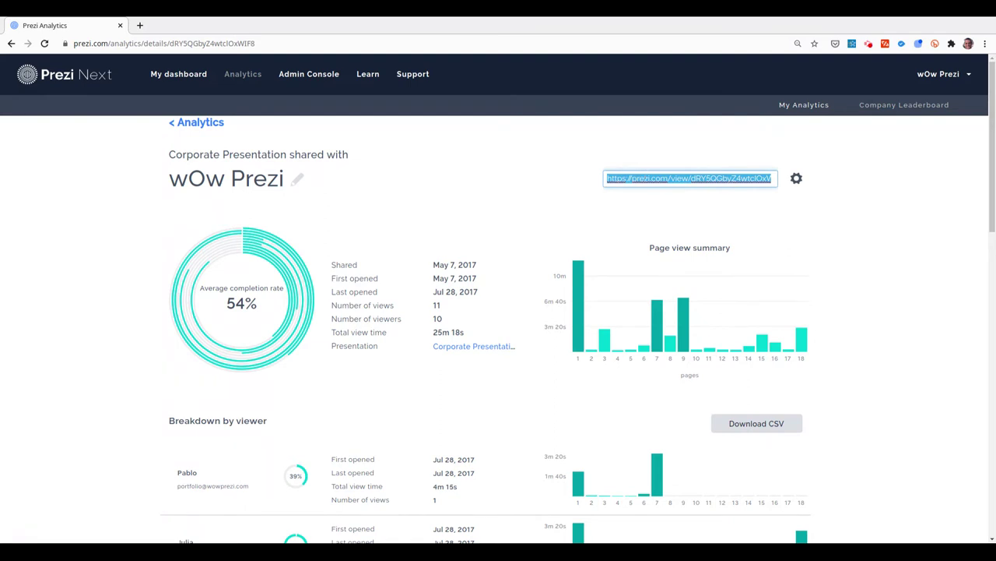
left_click(457, 225)
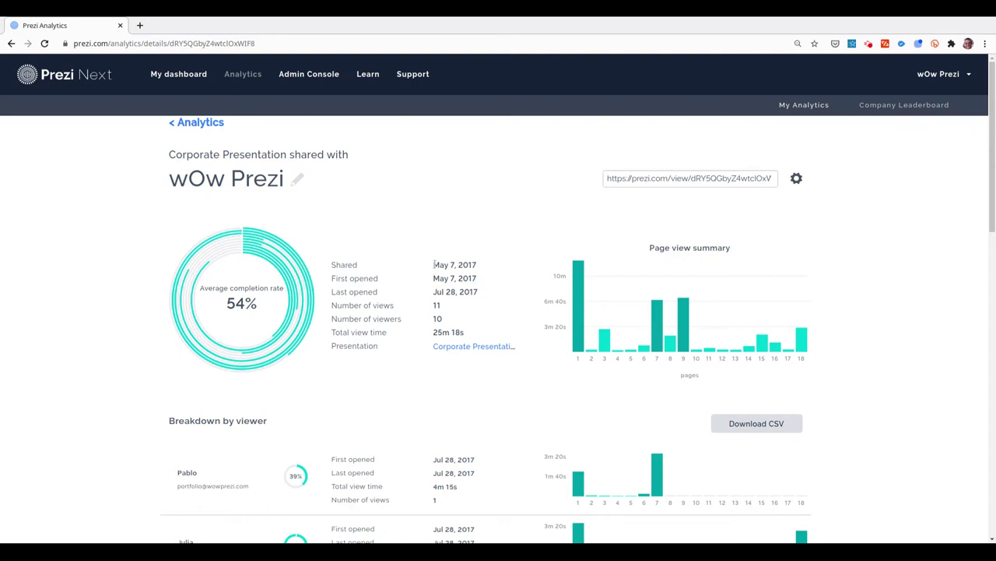
Step: Highlight the link's shared date, first-opened date, view count and 25m 18s total view time
left_click_drag(432, 269, 475, 278)
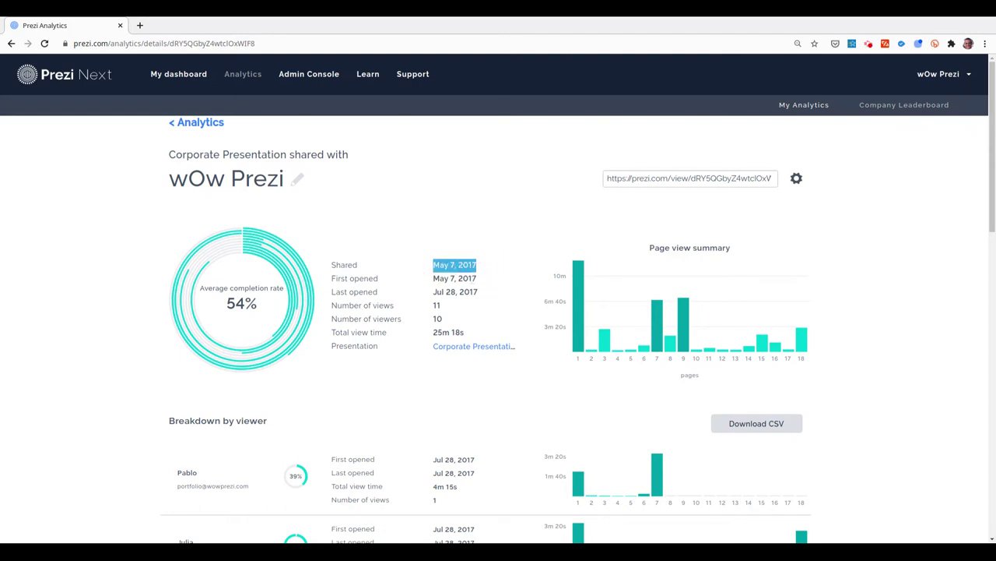
left_click(437, 279)
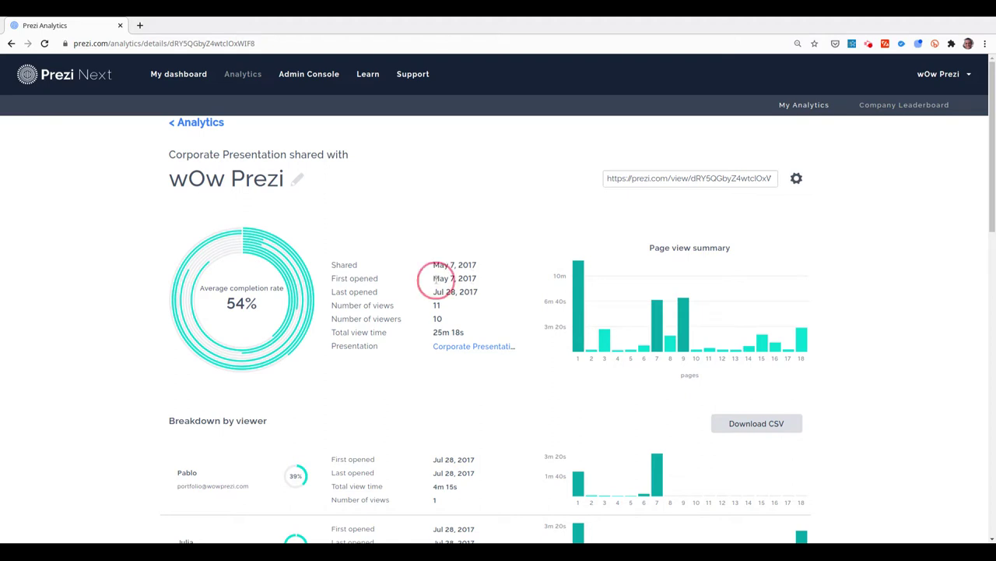
left_click_drag(437, 278, 490, 280)
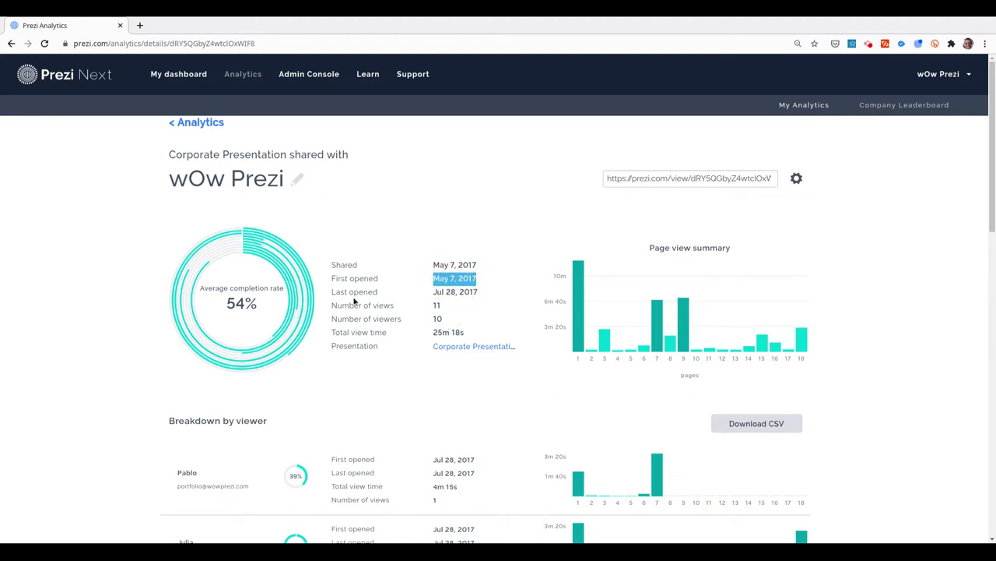
left_click_drag(434, 306, 440, 320)
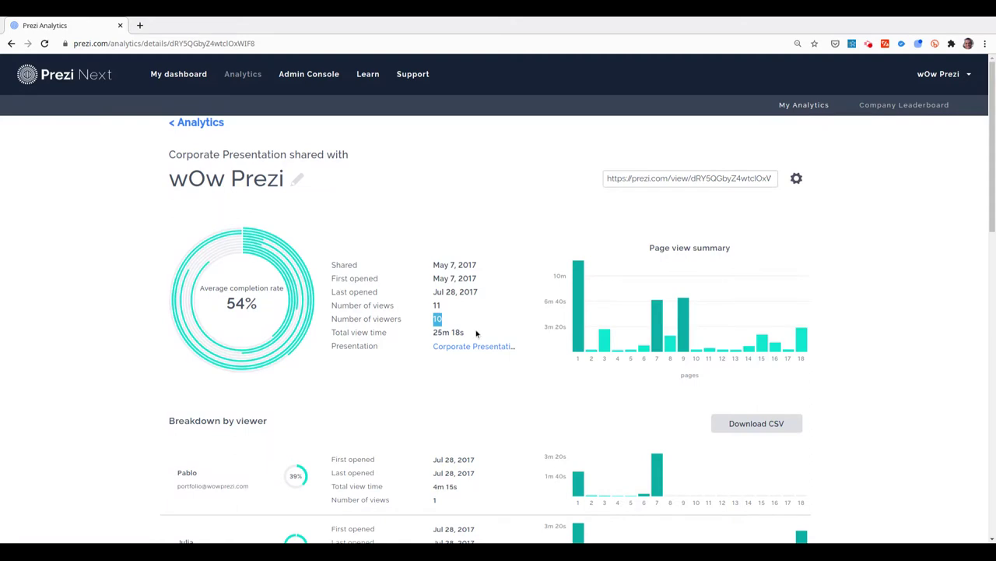
left_click_drag(464, 332, 434, 332)
scroll(405, 345, "down", 5)
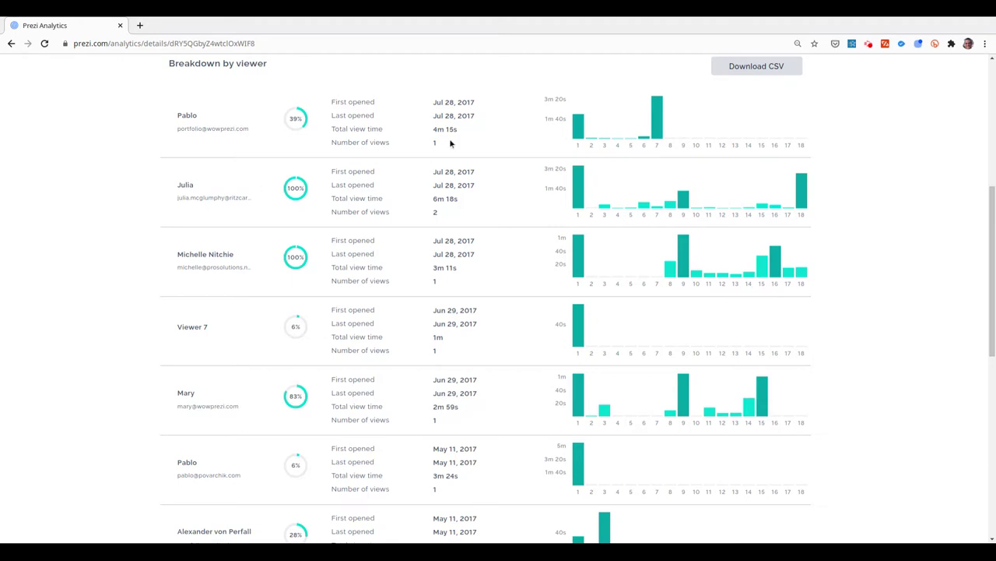
left_click(179, 118)
double_click(178, 118)
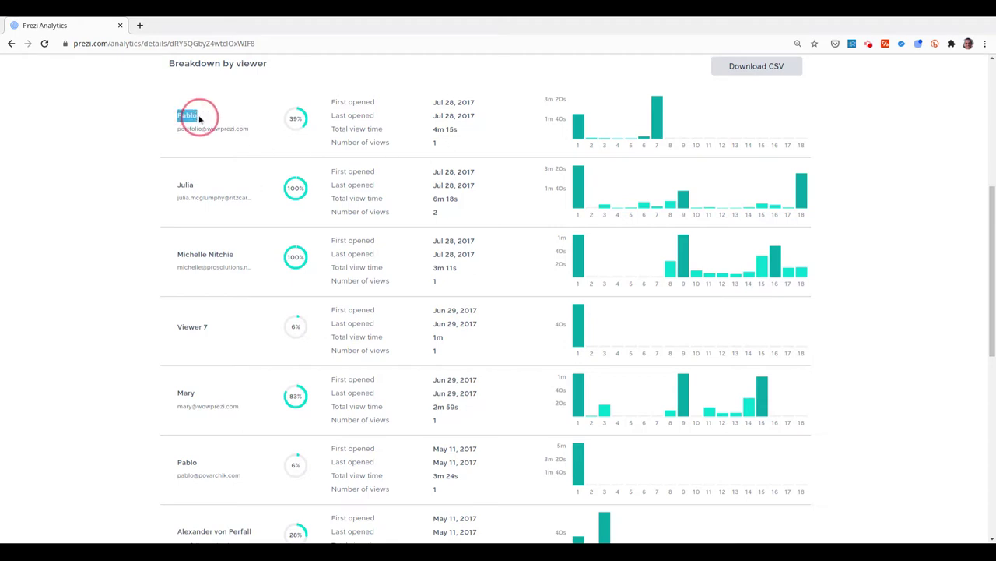
triple_click(207, 129)
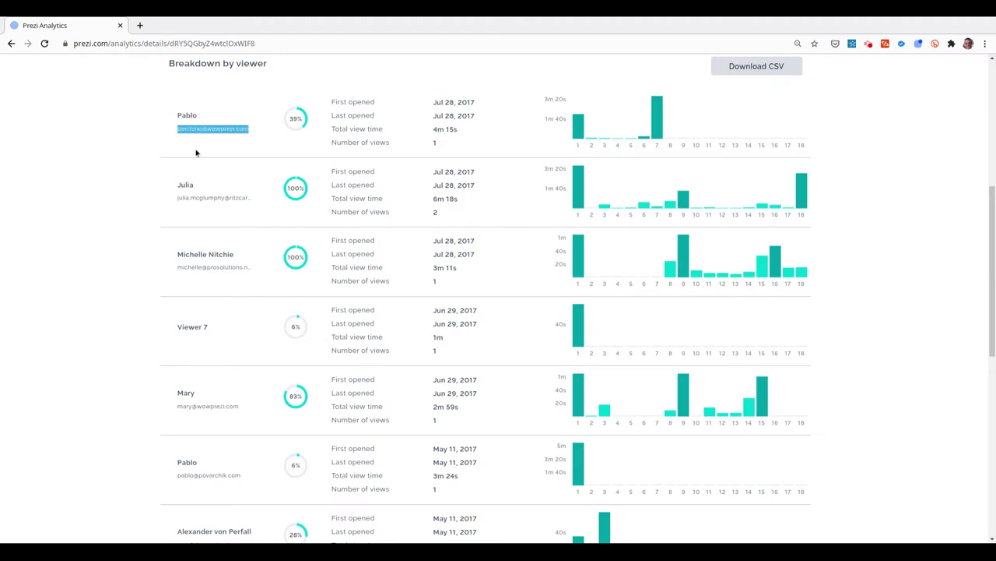
left_click(198, 154)
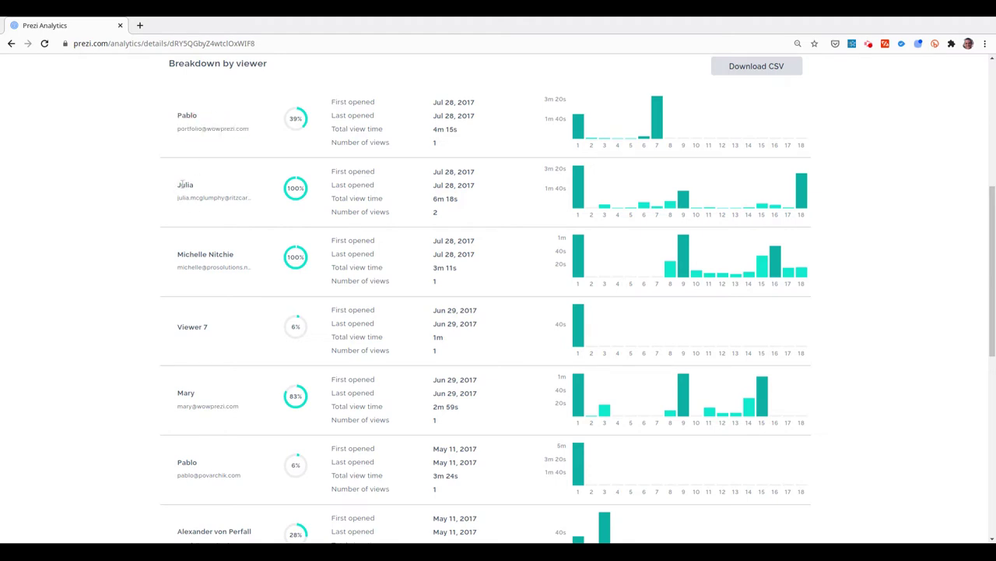
double_click(182, 184)
left_click(184, 254)
left_click(180, 184)
left_click_drag(179, 185, 250, 204)
left_click(224, 224)
scroll(231, 344, "down", 2)
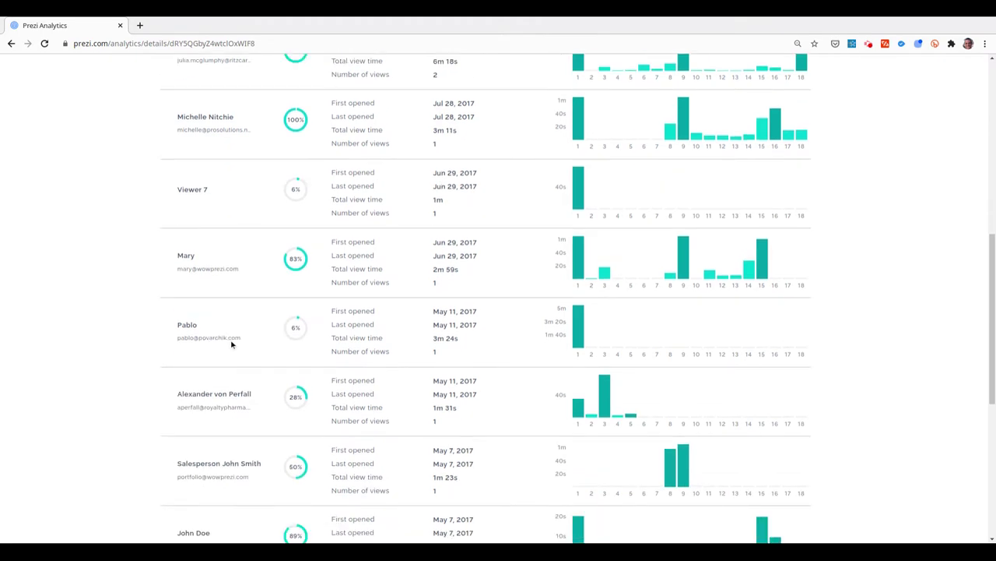
scroll(231, 345, "up", 3)
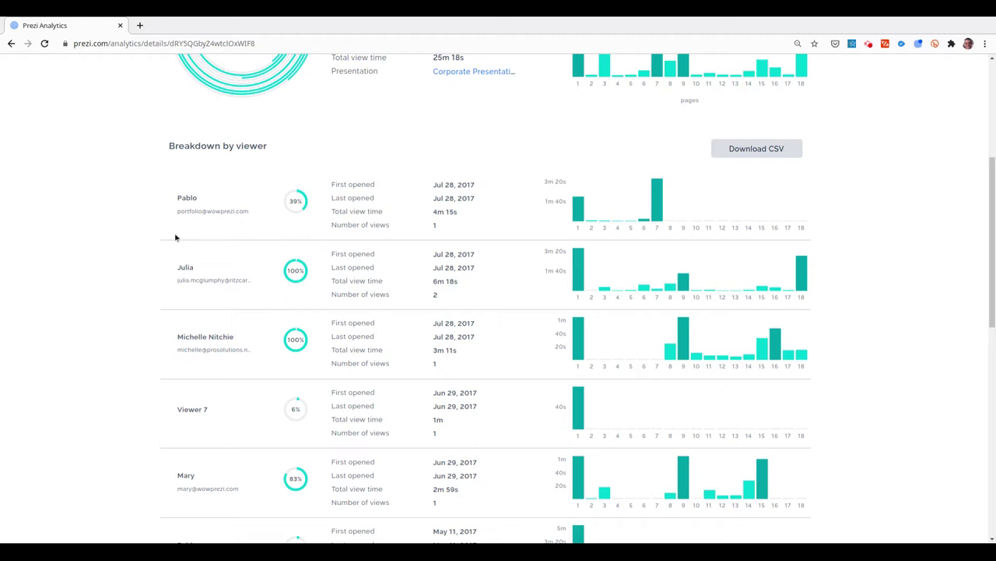
mouse_move(578, 280)
mouse_move(607, 292)
left_click_drag(987, 262, 993, 101)
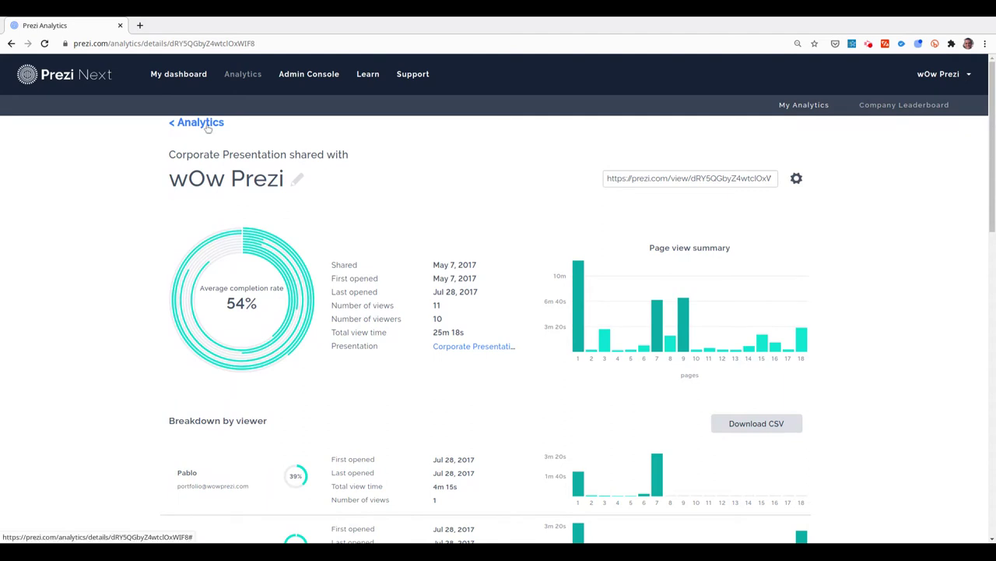
left_click(180, 78)
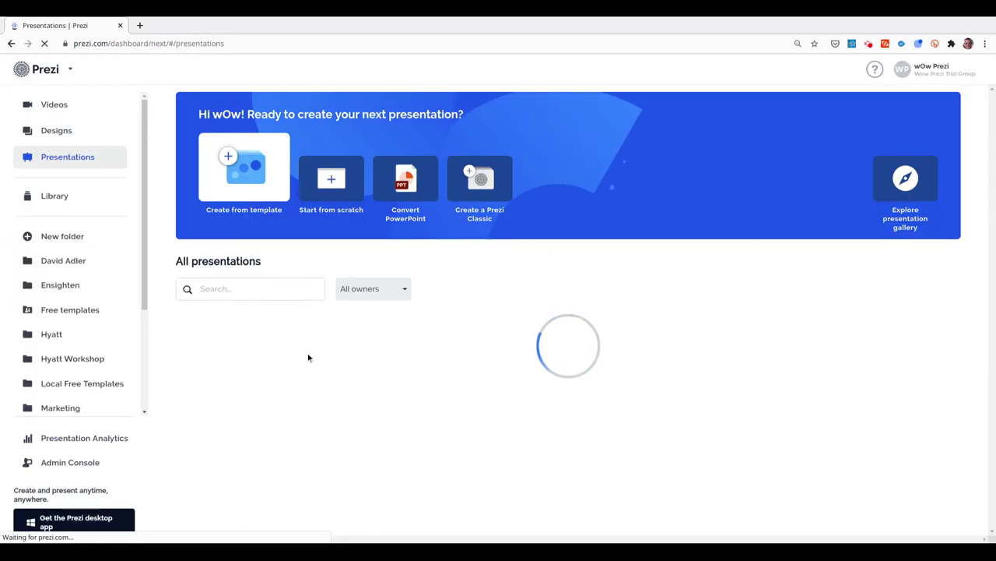
Step: Open the RP MSCI - Video presentation's details and start a new share link
scroll(350, 362, "down", 1)
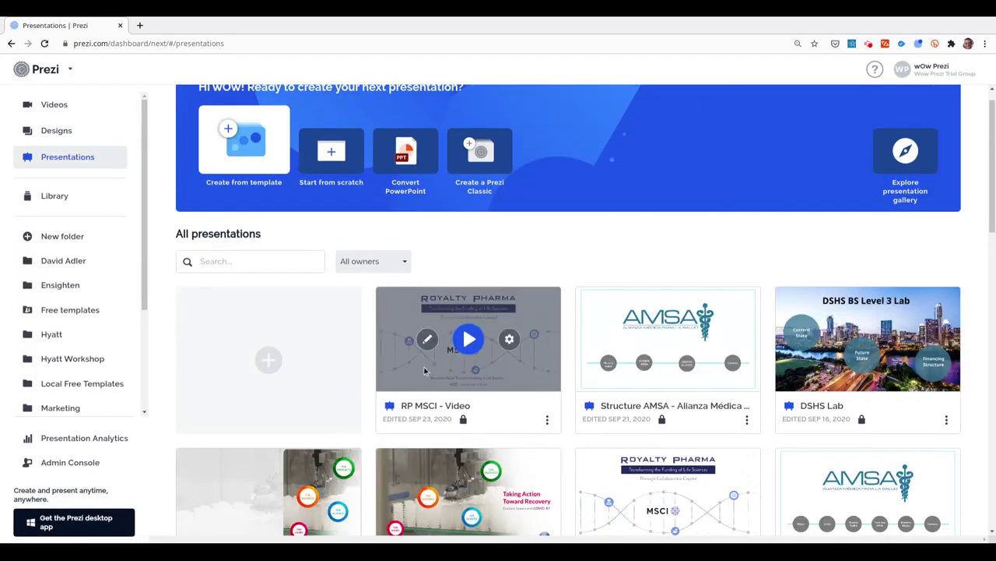
left_click(456, 356)
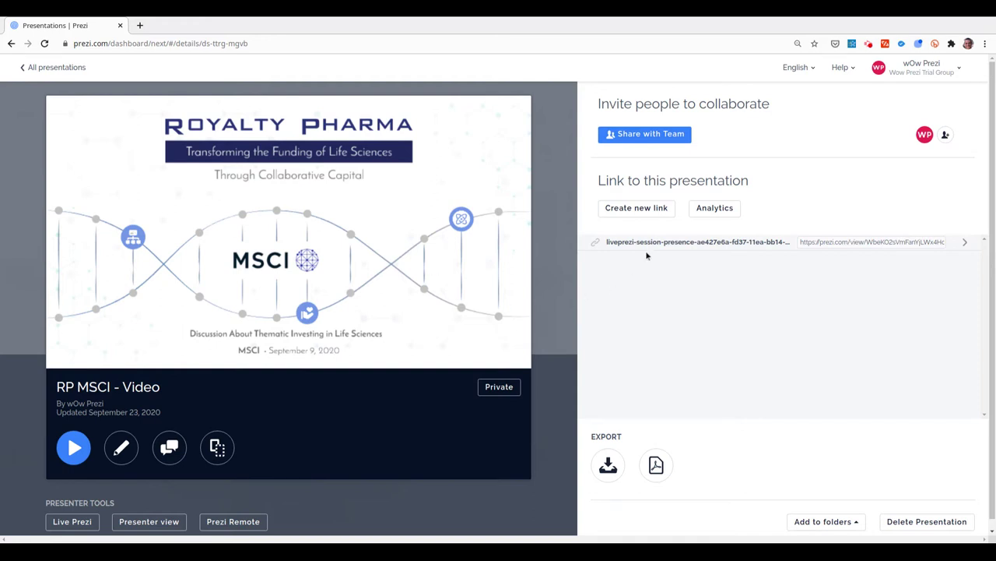
left_click(620, 212)
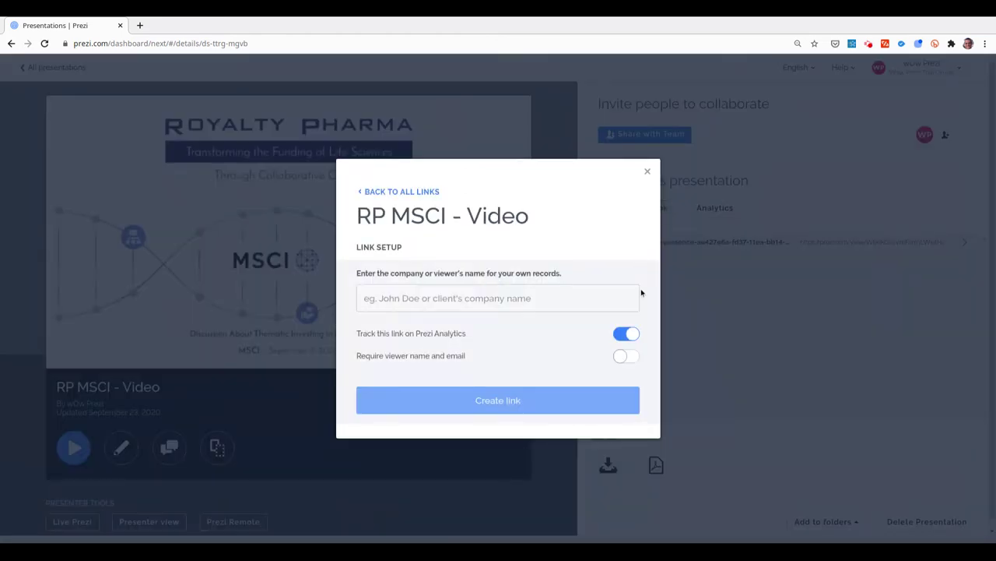
Step: Create a tracked 'Special Prospect' link requiring viewer name and email, then copy its URL
left_click(470, 297)
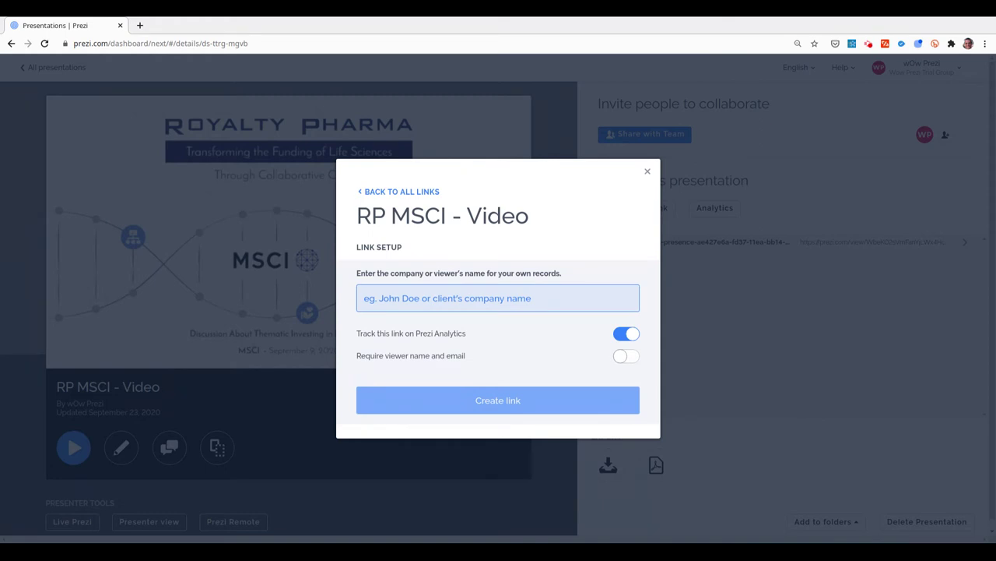
type("Special Pr")
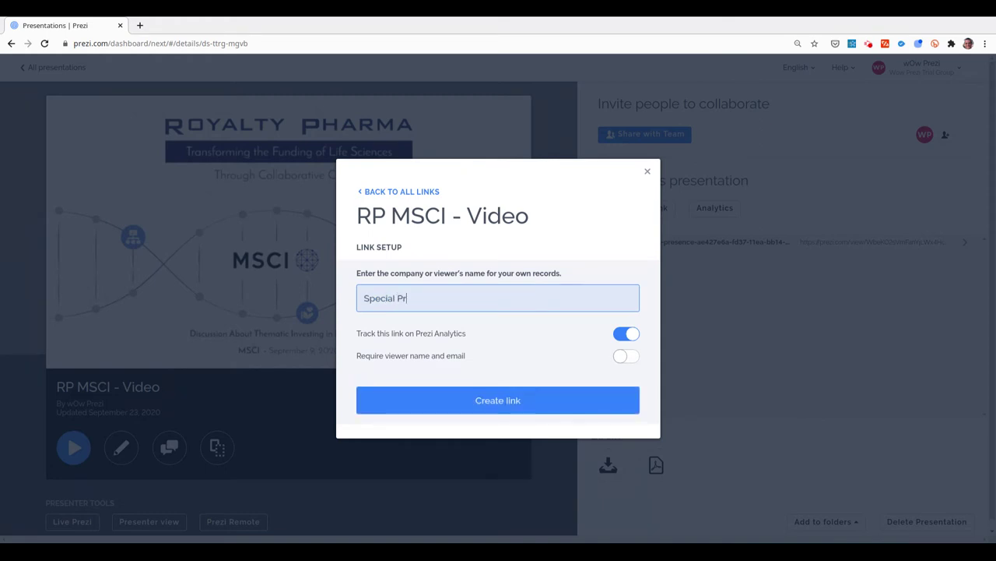
type("ospect")
left_click(627, 356)
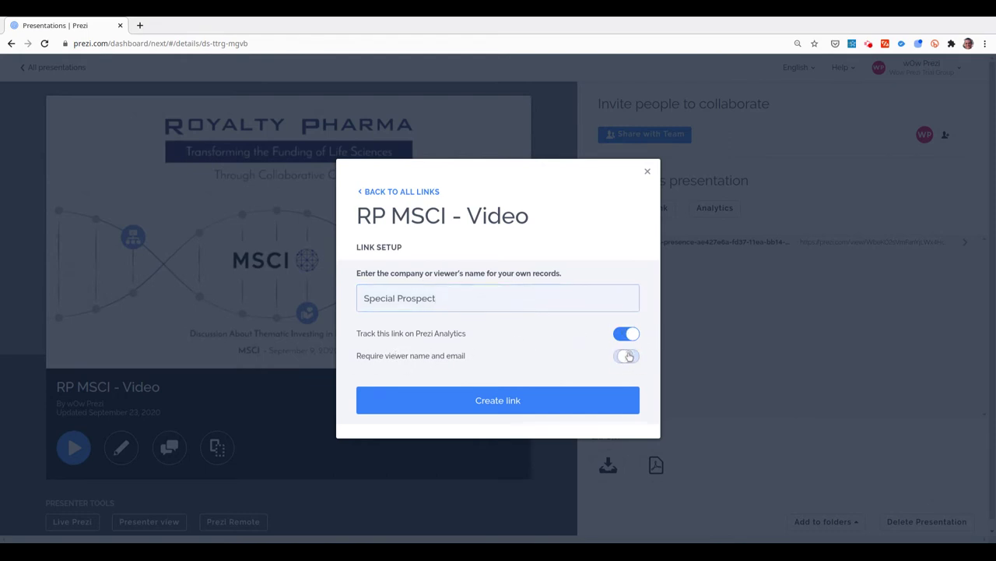
left_click(493, 402)
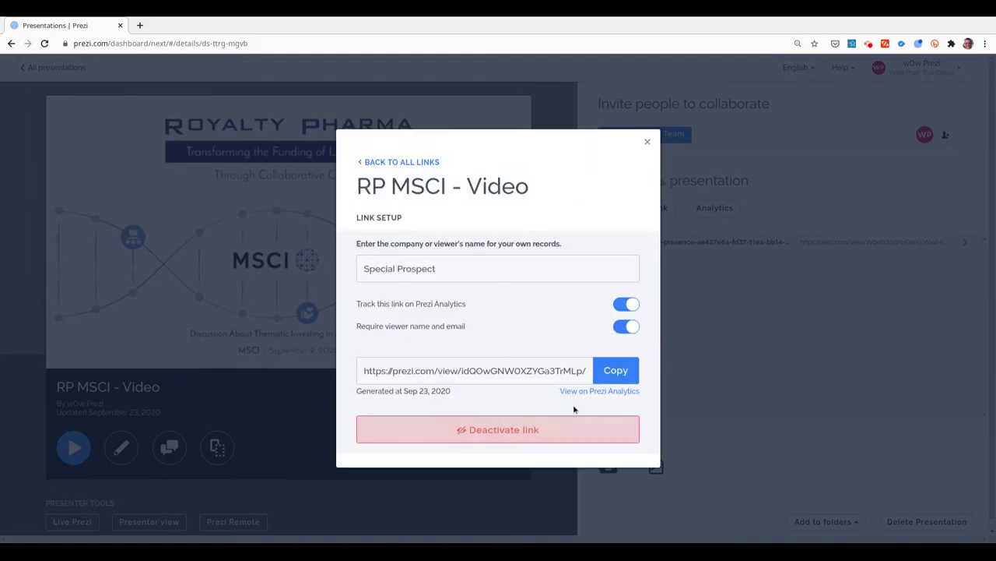
left_click(578, 371)
key("ctrl+c")
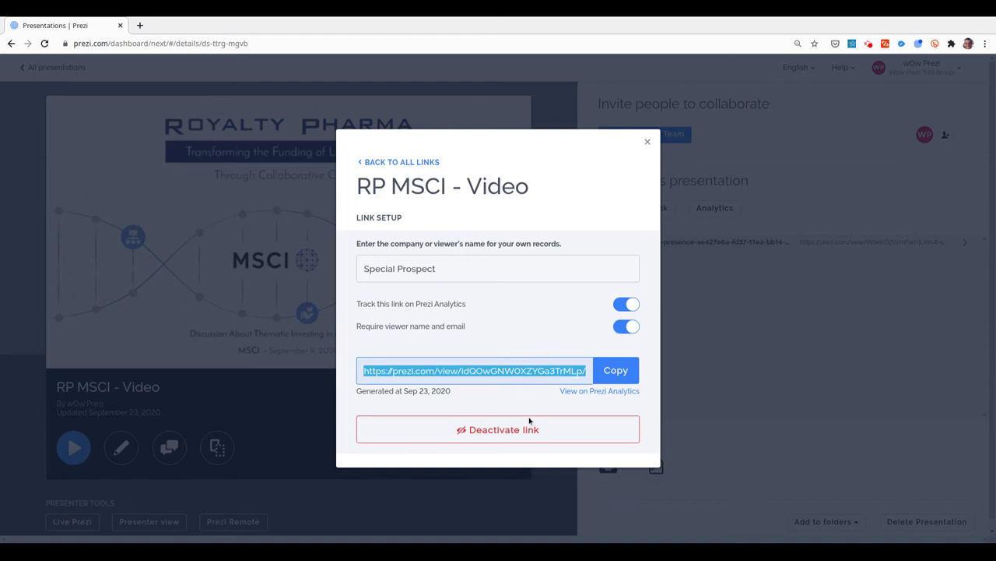
left_click(140, 25)
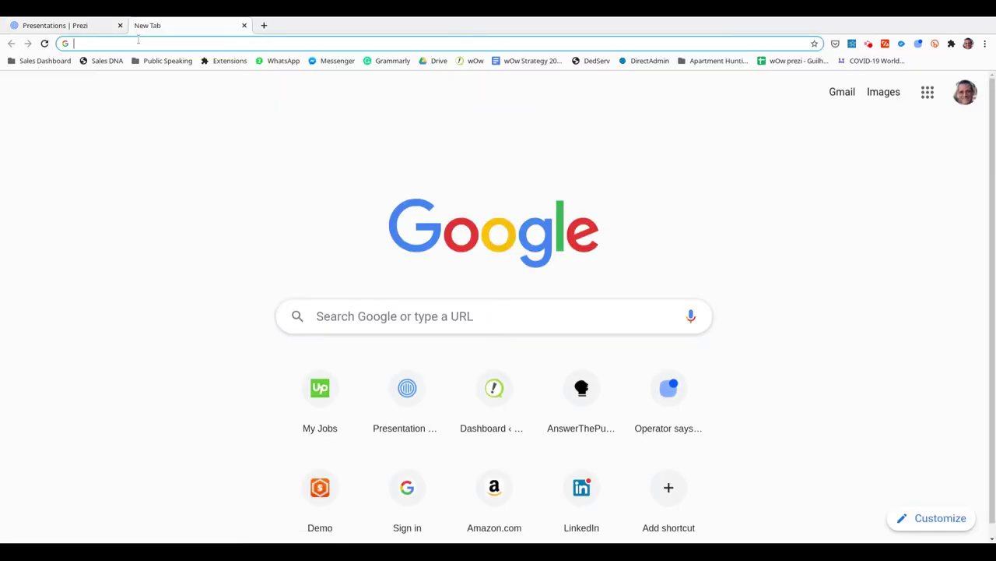
Step: Load the copied Special Prospect link in the new tab and start presenting as a viewer
key("ctrl+v")
key("Return")
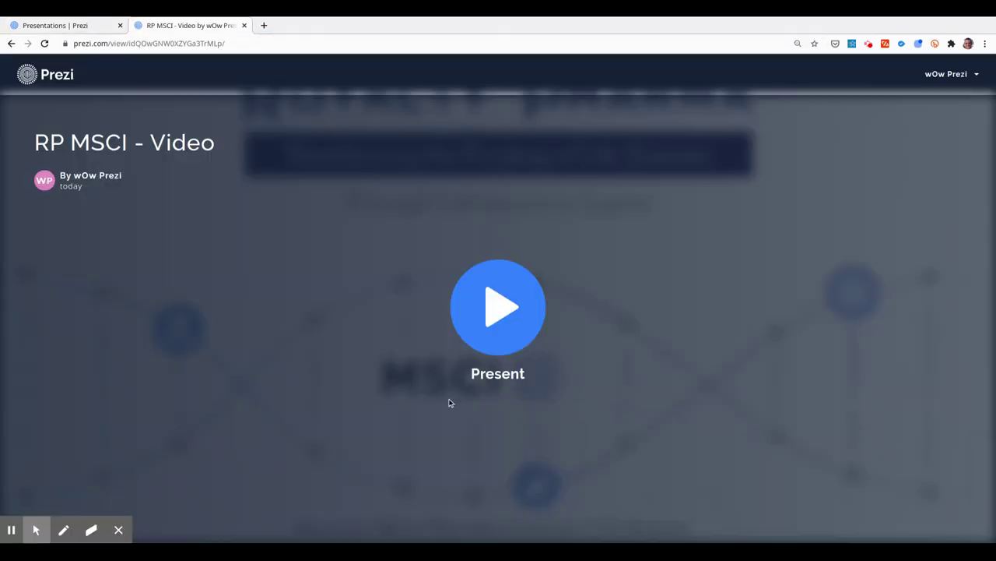
left_click(243, 43)
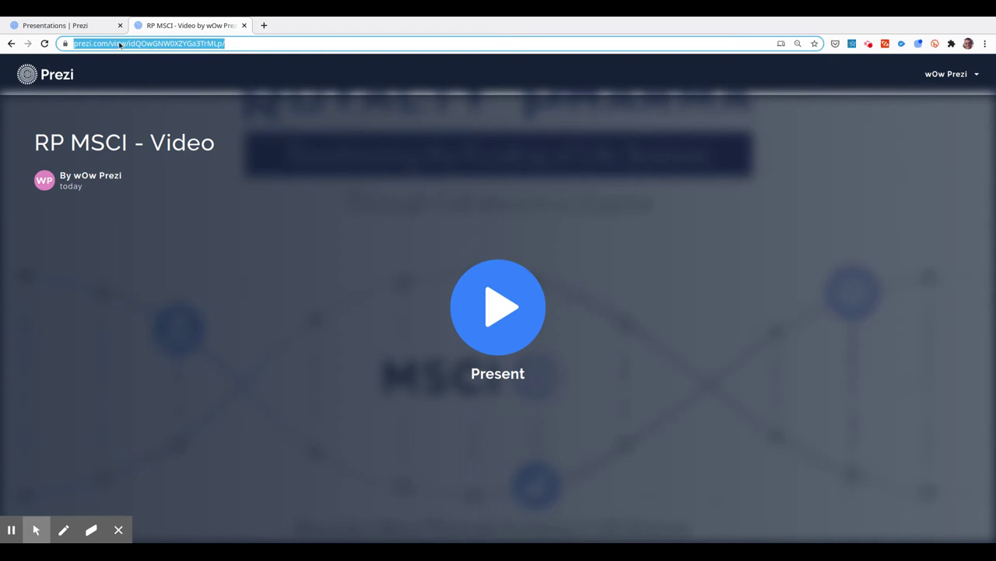
left_click(498, 305)
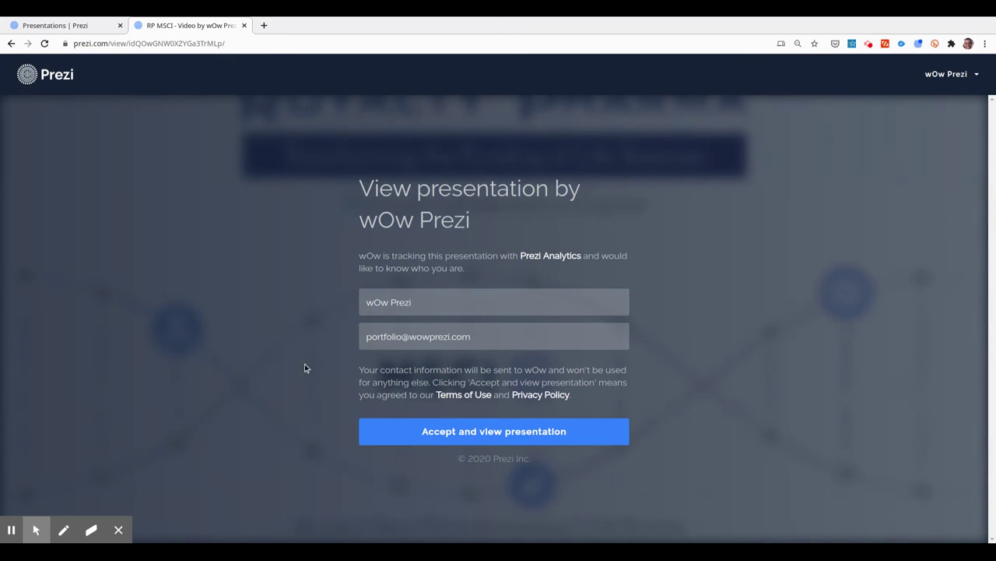
Step: Fill the viewer Name and Email form and accept to view RP MSCI - Video
left_click(434, 306)
left_click(477, 345)
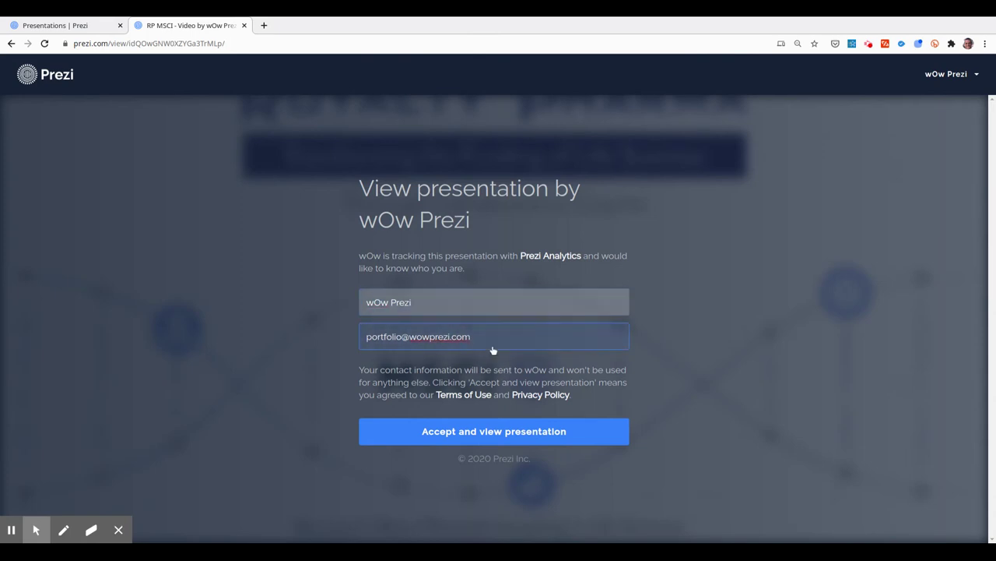
left_click(469, 436)
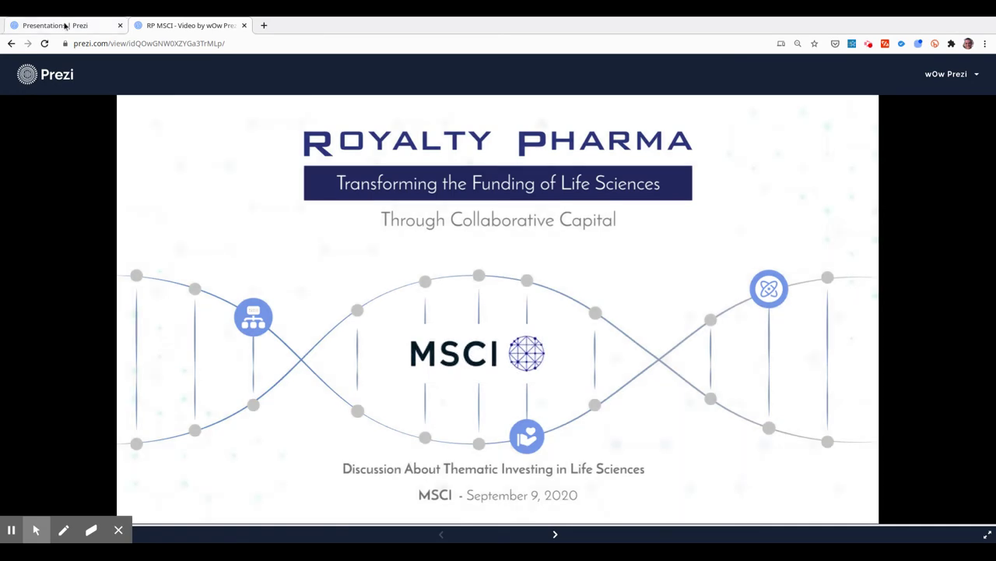
left_click(67, 25)
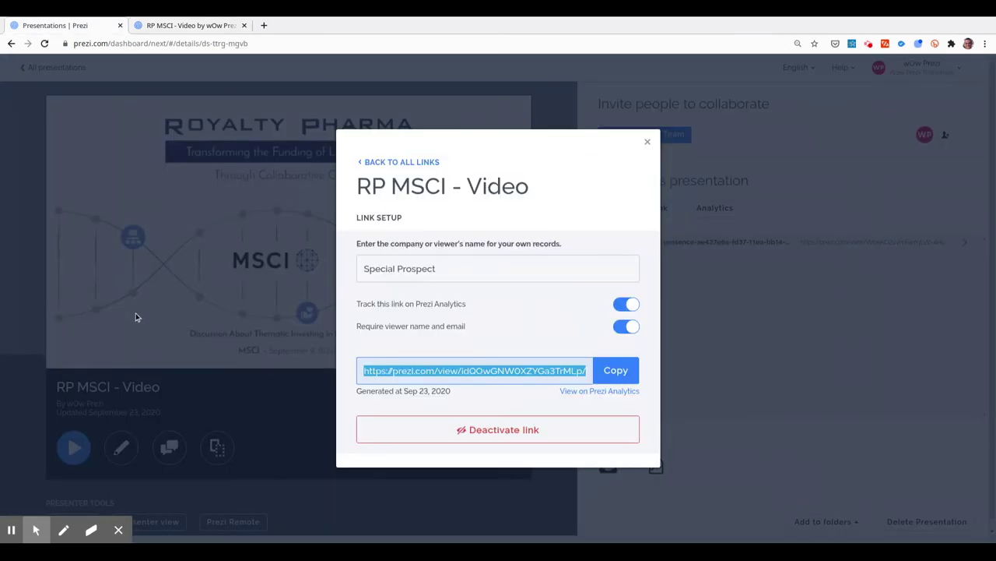
Step: Close the link dialog and view the Special Prospect link's live analytics showing On Air, 1 view
left_click(647, 141)
left_click_drag(692, 239, 698, 258)
left_click(703, 372)
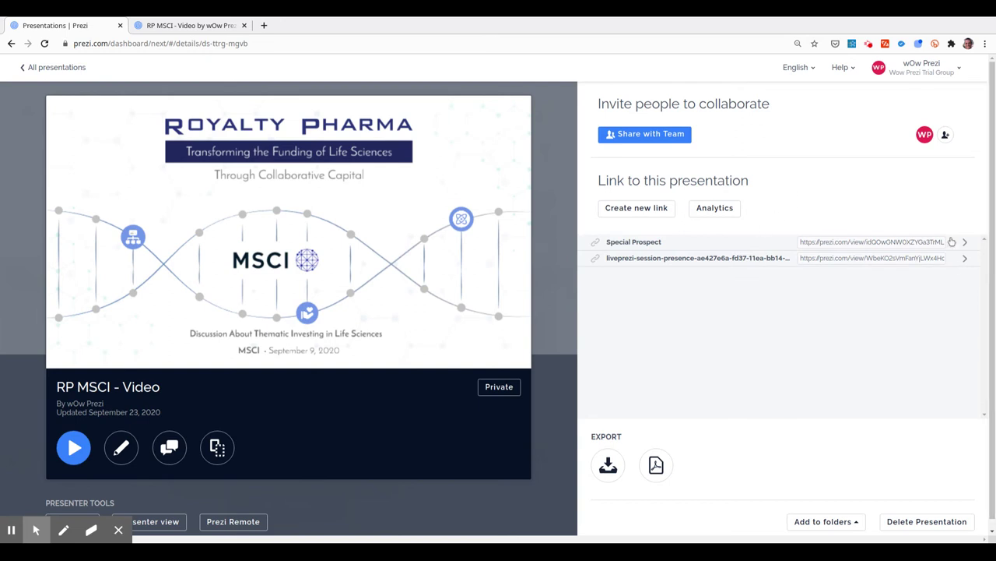
left_click(722, 243)
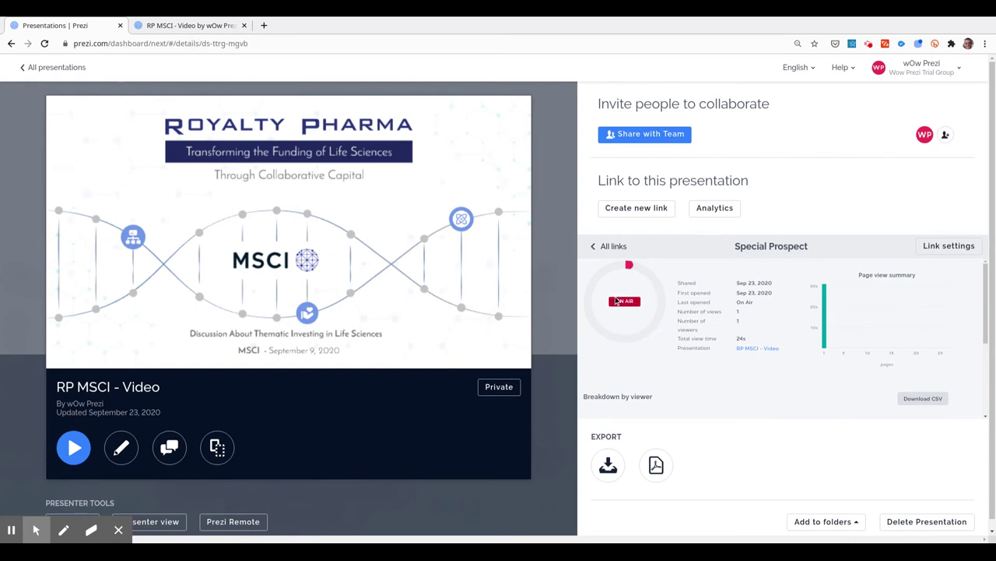
left_click(173, 27)
Step: Advance five slides in the viewer to the Royalty Pharma 3.0 timeline
left_click(555, 534)
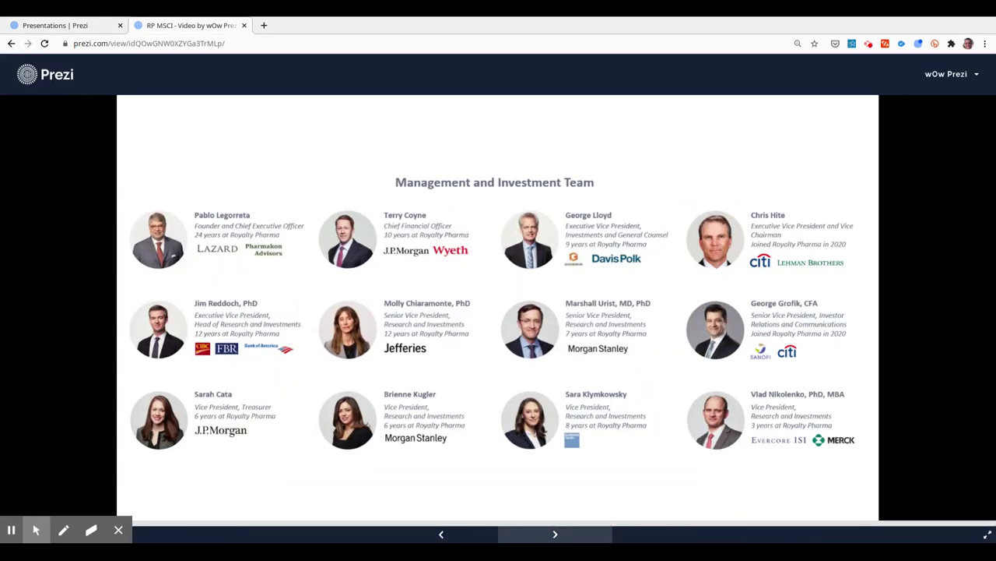
left_click(555, 534)
left_click(555, 534)
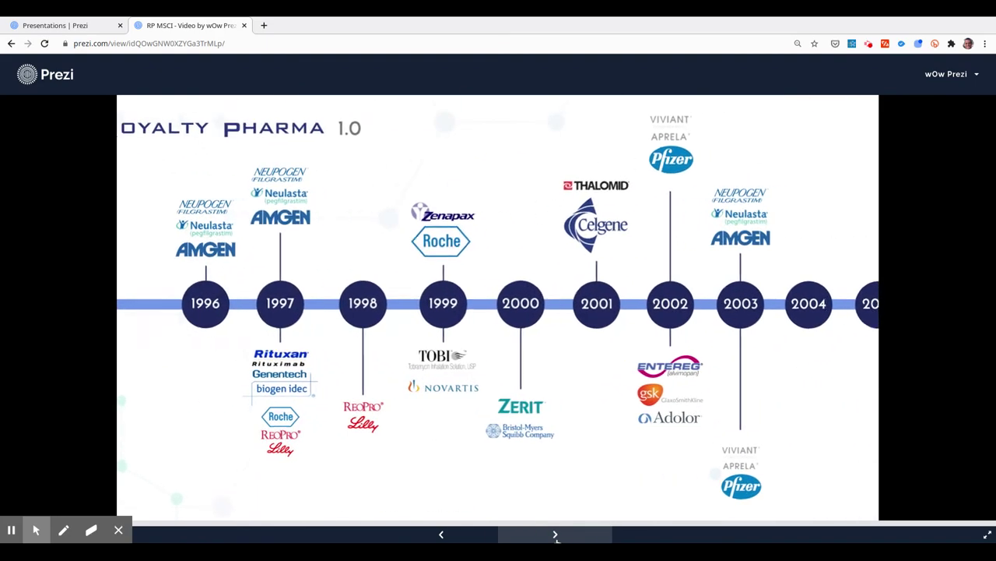
left_click(555, 534)
left_click(555, 534)
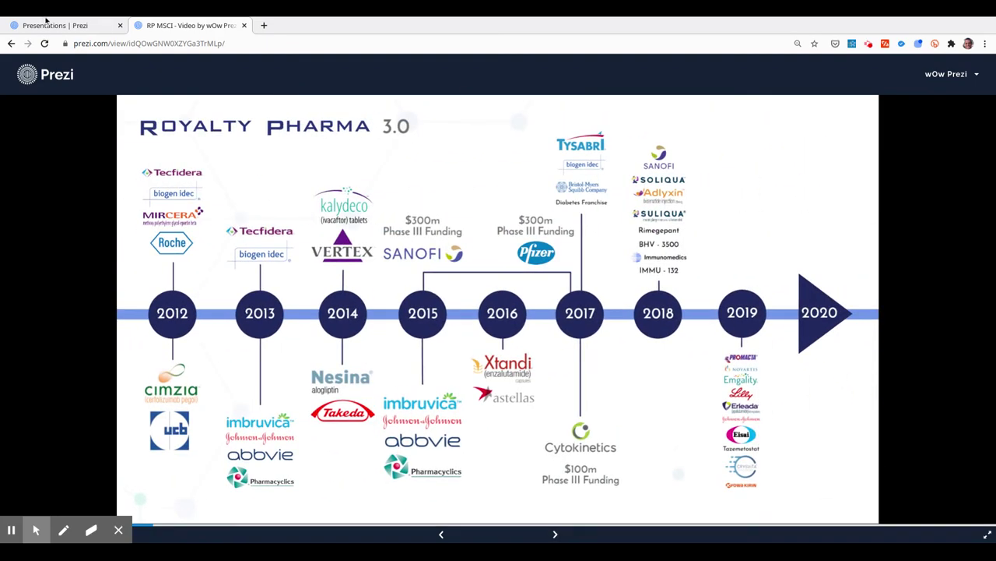
Step: Confirm the Special Prospect analytics show 1m 11s view time, then advance two more slides
left_click(45, 25)
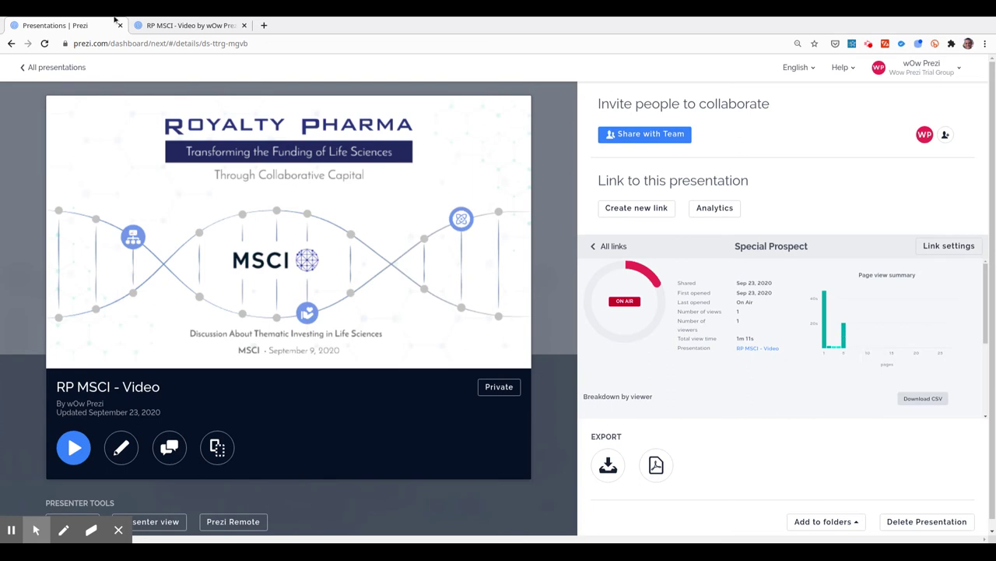
left_click(194, 29)
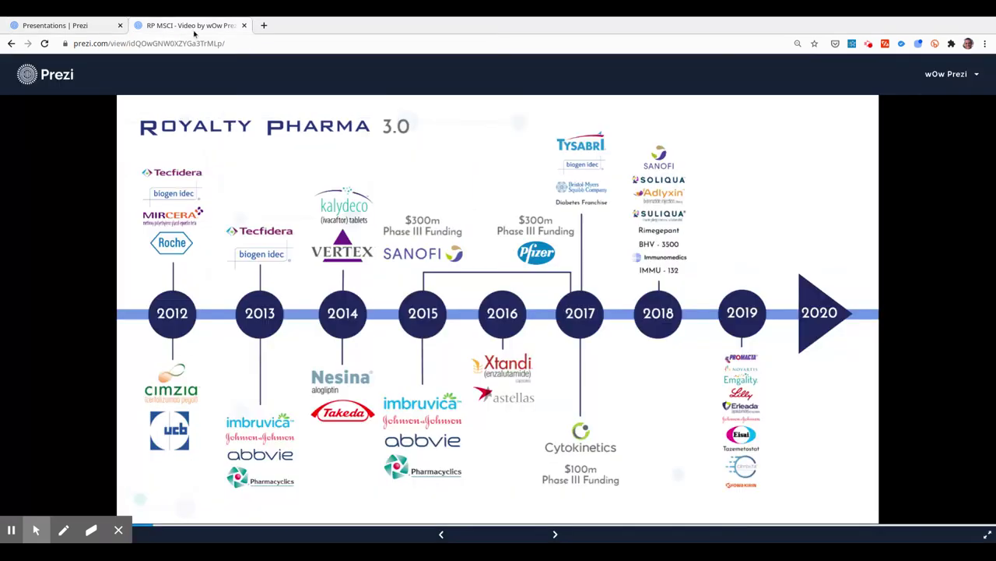
left_click(555, 534)
left_click(554, 534)
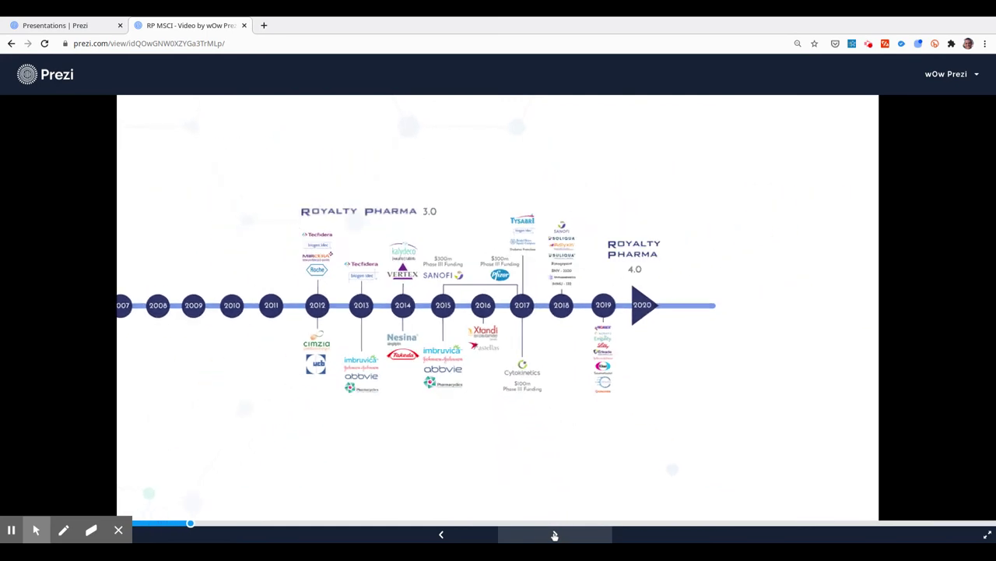
Step: Inspect per-page view times in the Page view summary chart, then return to all links
left_click(84, 29)
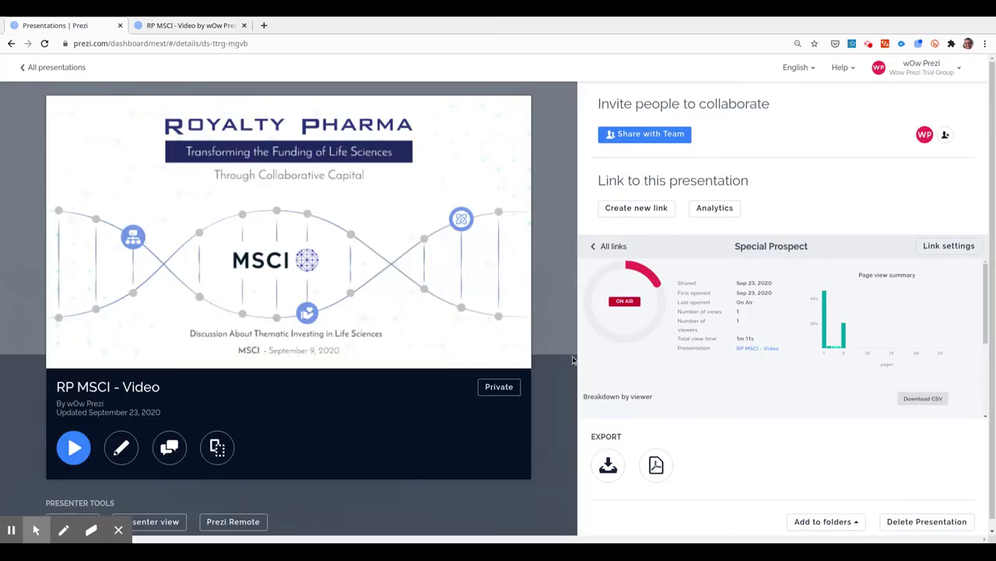
mouse_move(824, 311)
mouse_move(834, 351)
left_click(605, 246)
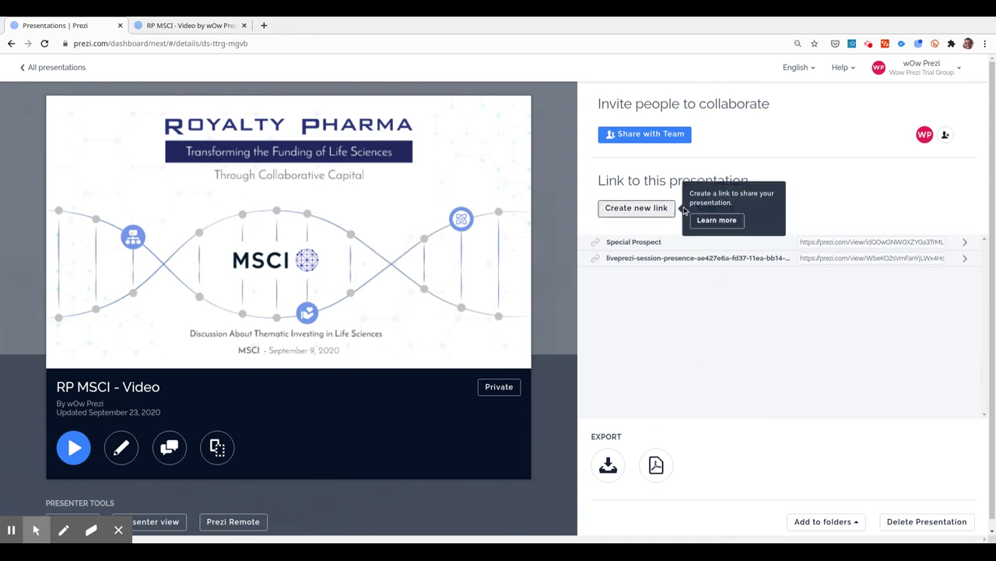
Step: Cancel a new link setup without creating it and return to All presentations
left_click(633, 208)
left_click(629, 335)
left_click(629, 334)
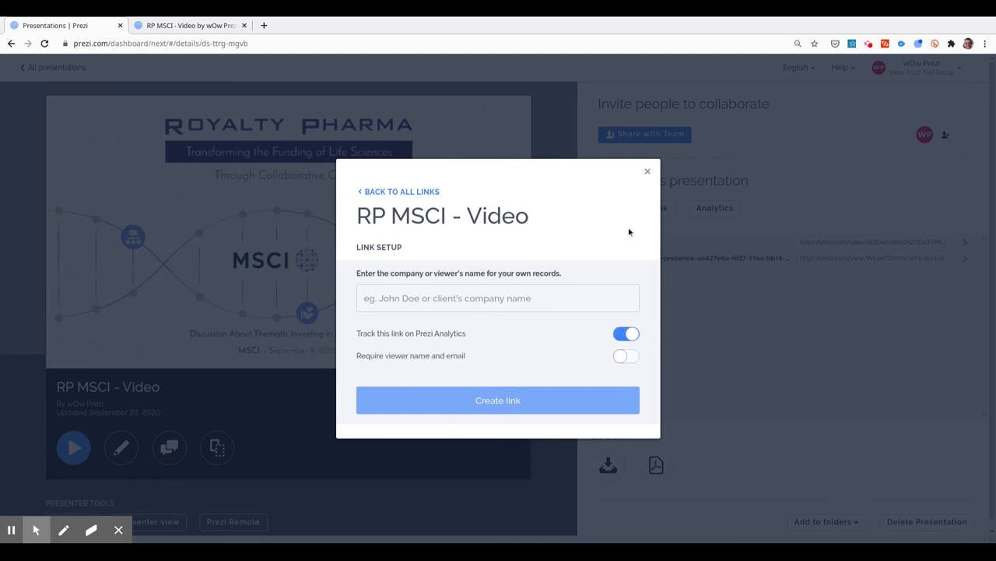
left_click(646, 172)
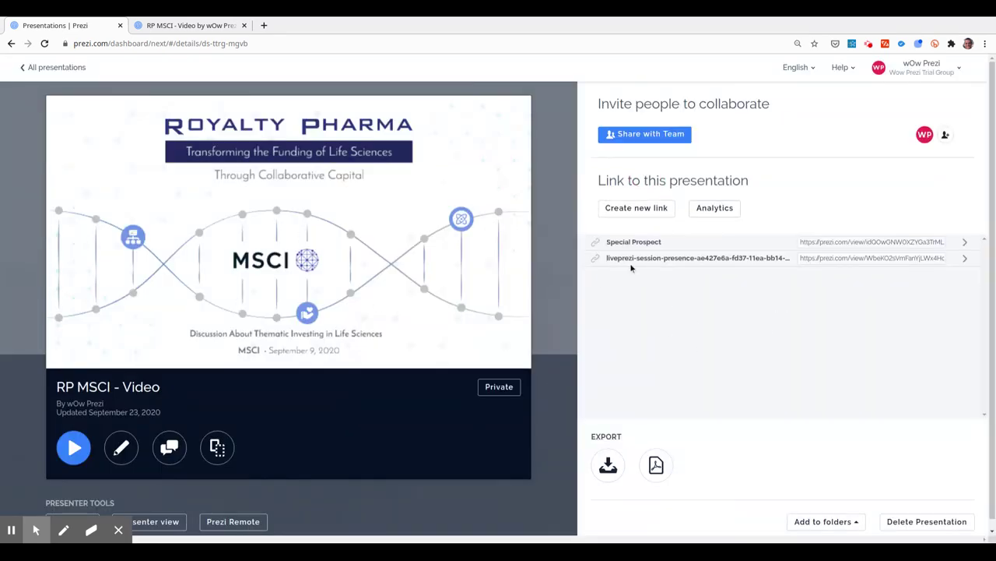
left_click(56, 68)
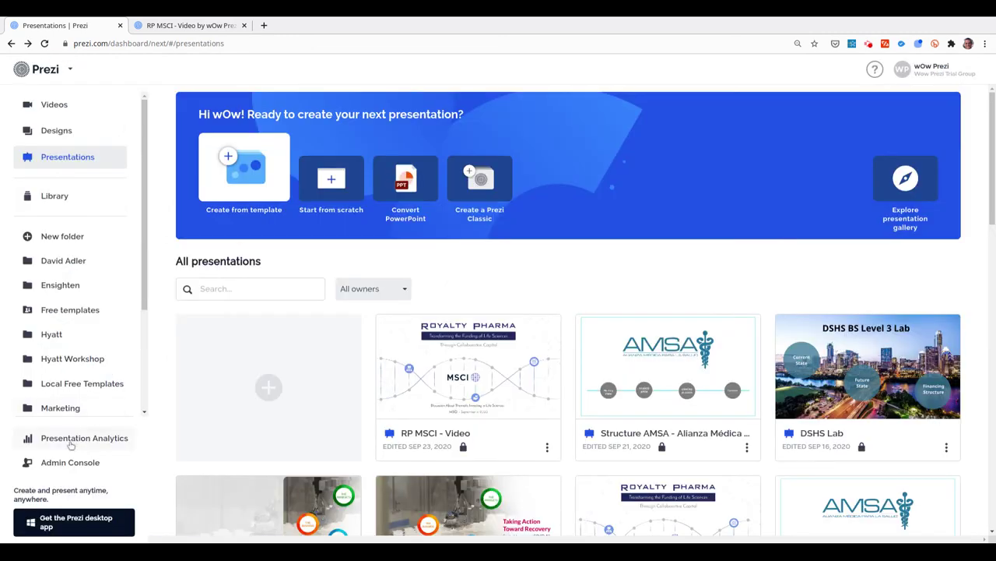
Step: Open Presentation Analytics to see RP MSCI - Video shared with Special Prospect at 2m 28s
left_click(71, 440)
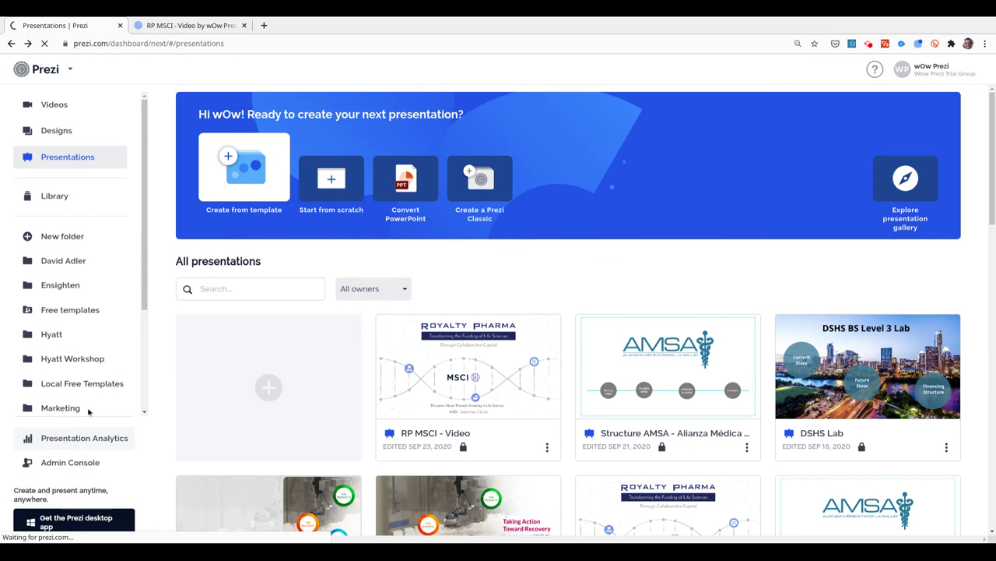